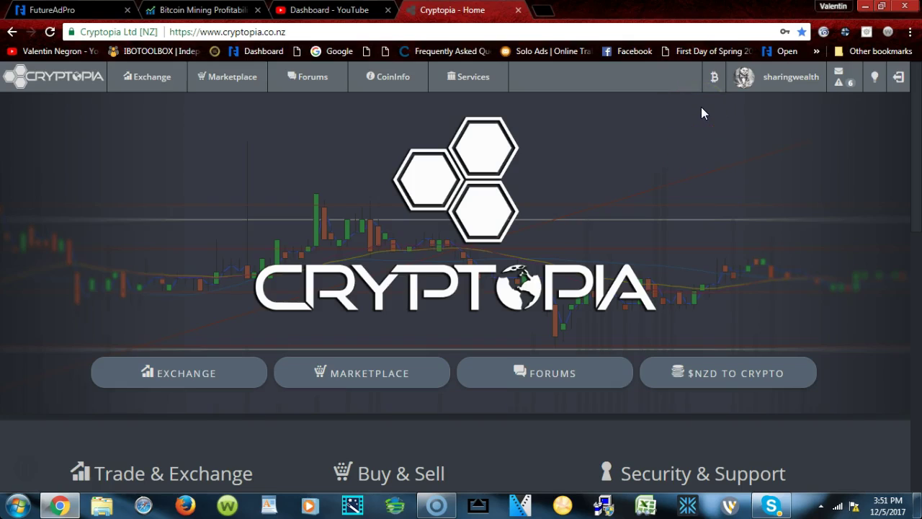
# Go to the account's Balances page, showing favourite currencies and the 826.00941303 ETN holding.
pyautogui.click(785, 76)
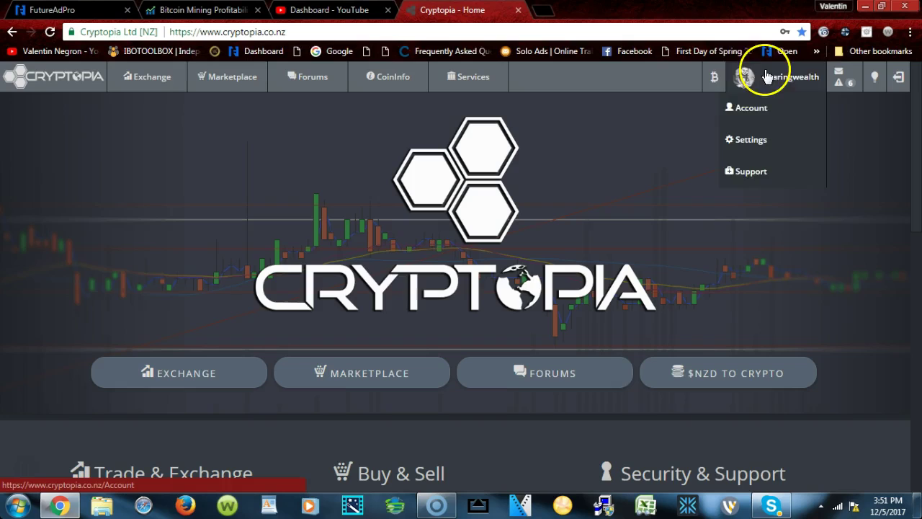
pyautogui.click(755, 115)
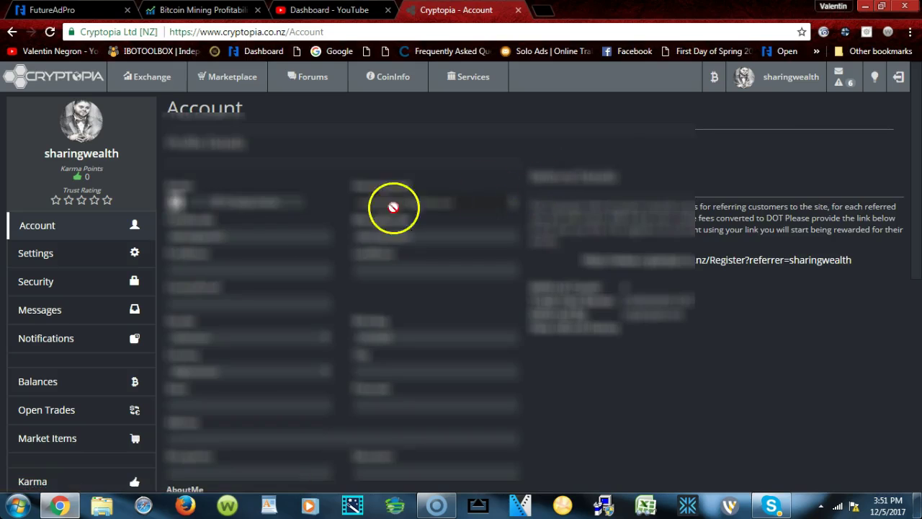
pyautogui.click(21, 384)
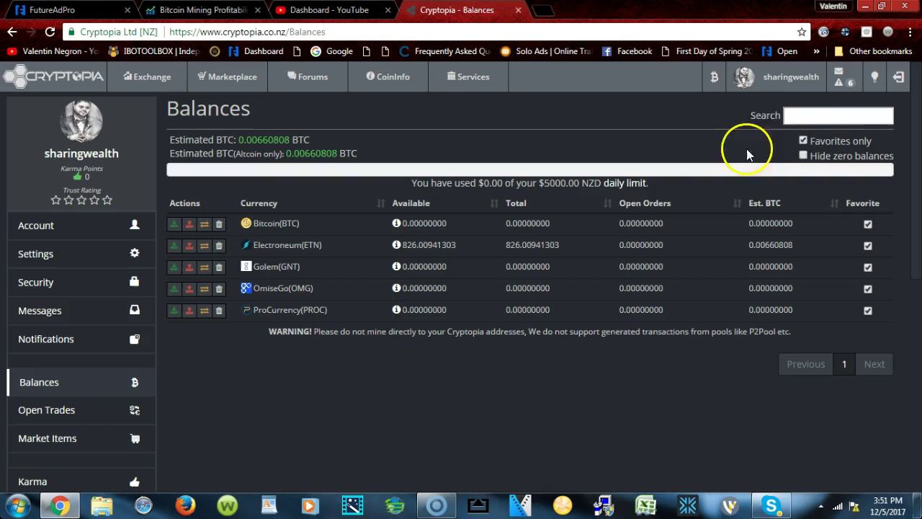
# Turn off the Favorites only and Hide zero balances filters, then search balances for 'btc'.
pyautogui.click(809, 117)
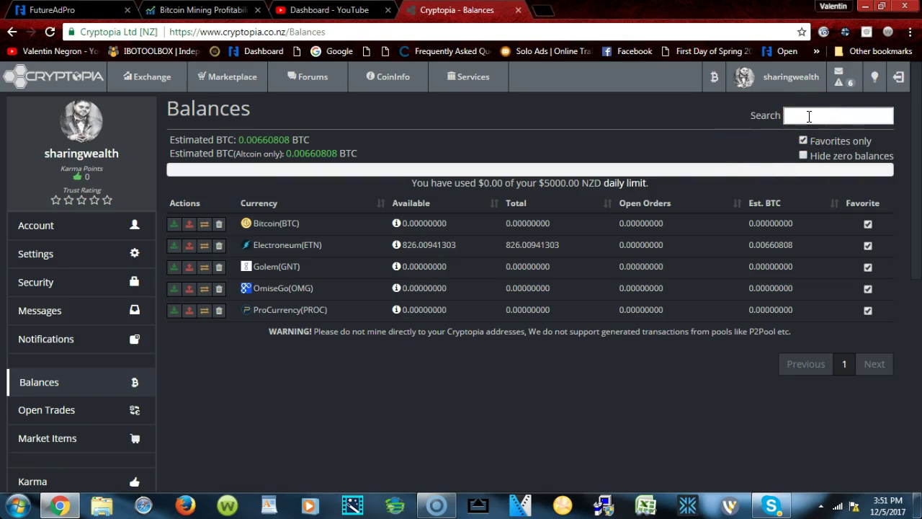
pyautogui.click(805, 158)
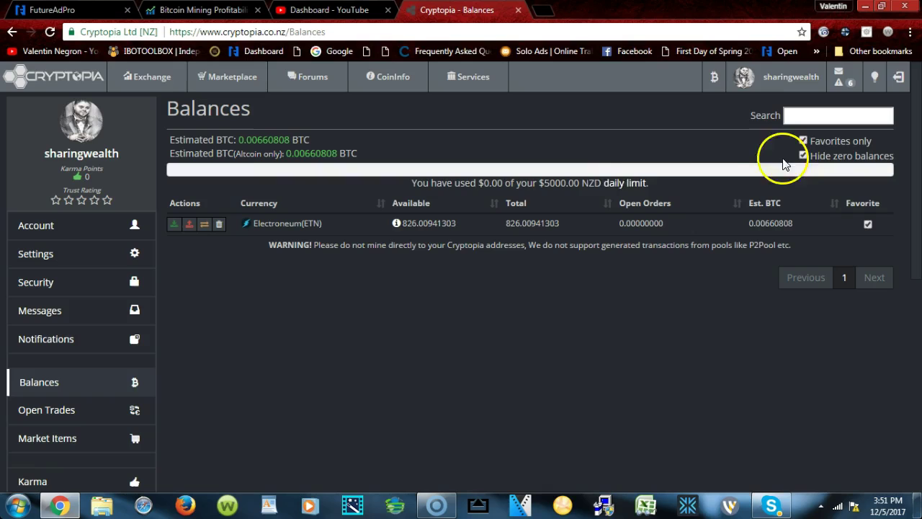
pyautogui.click(804, 157)
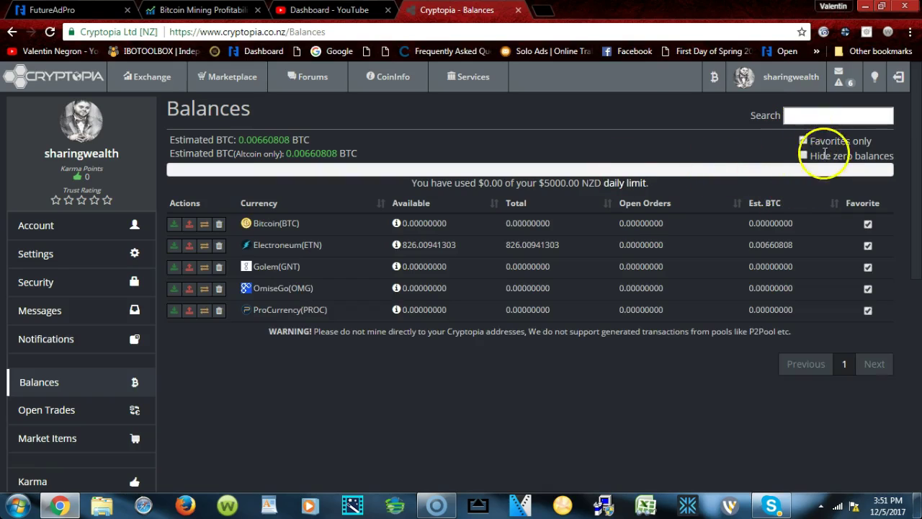
pyautogui.click(804, 141)
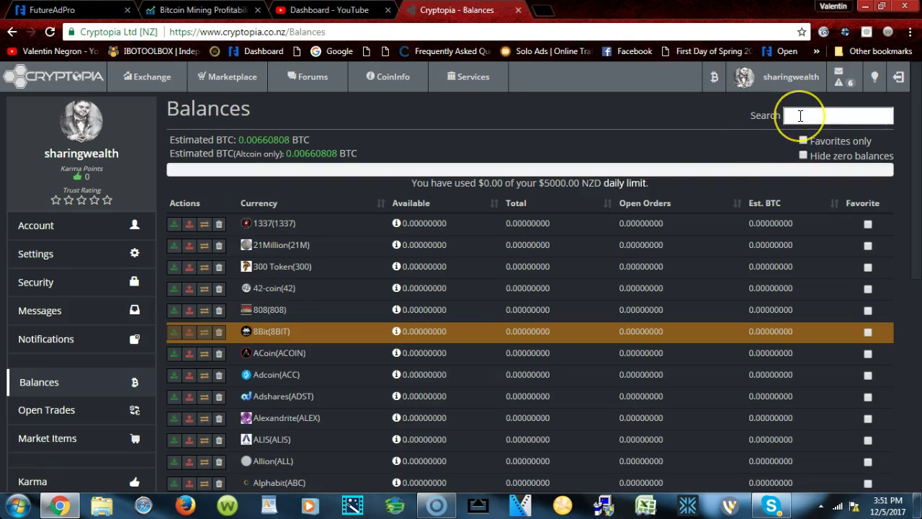
pyautogui.click(800, 116)
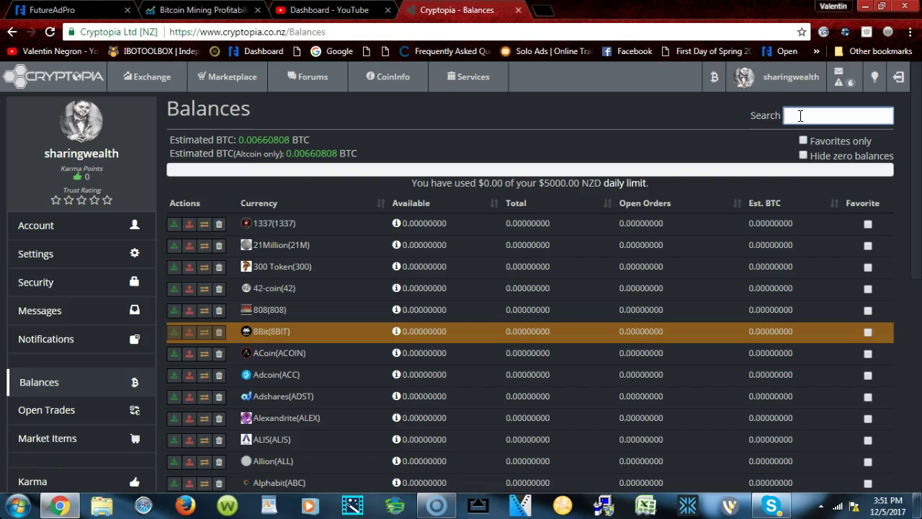
pyautogui.write('btc')
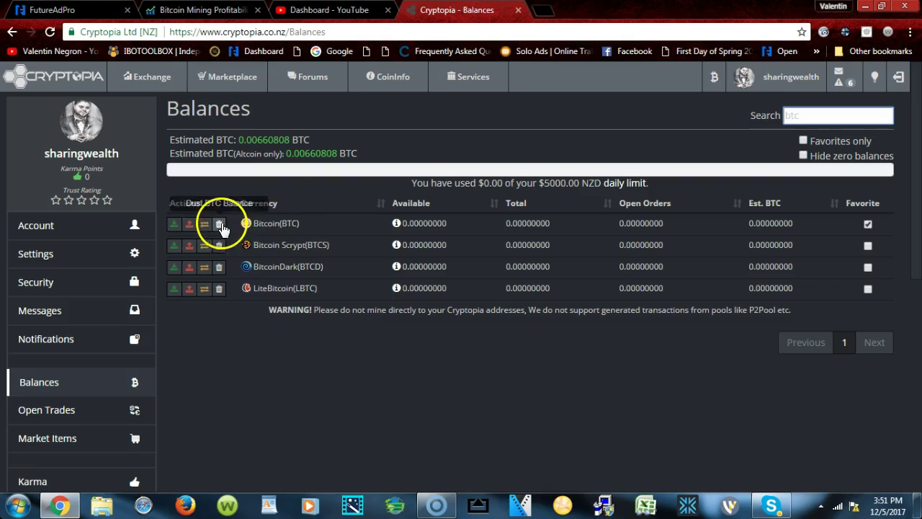
# View the Bitcoin deposit address and QR code, then return to the full Balances list.
pyautogui.click(176, 226)
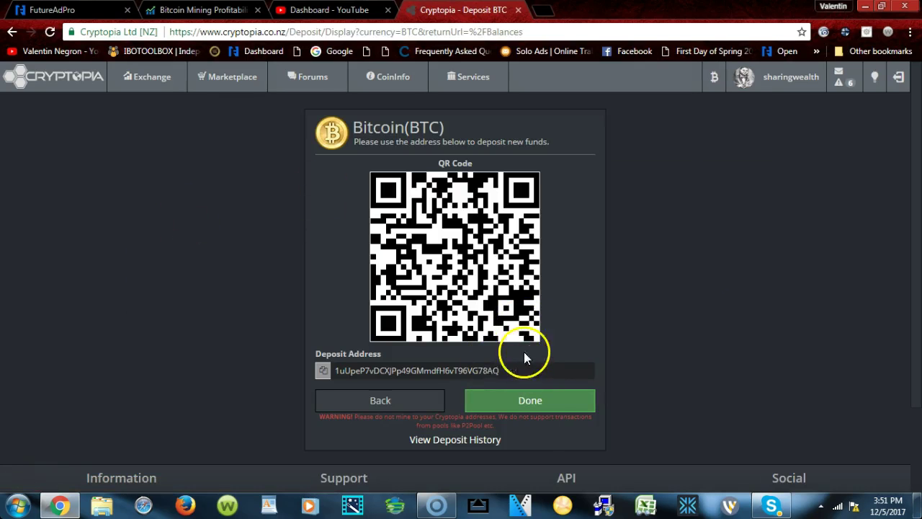
pyautogui.click(526, 396)
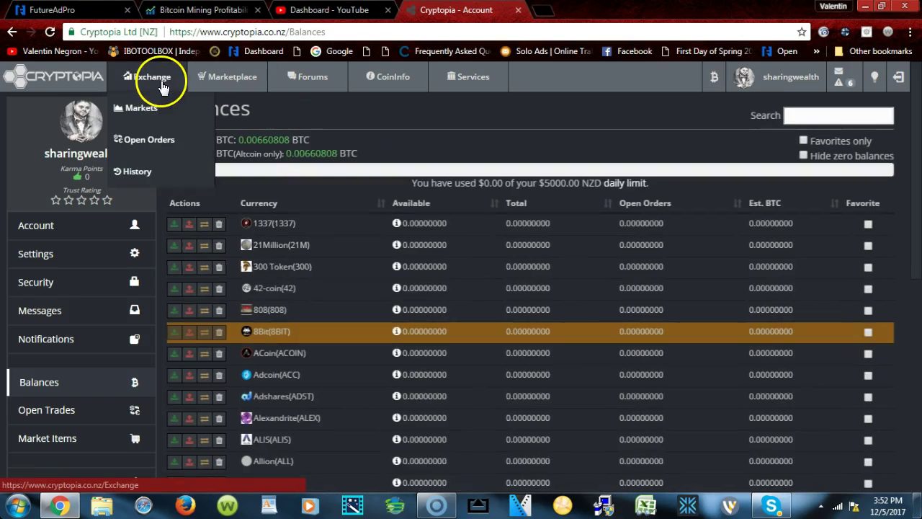
# Go to Exchange, search markets for 'etn' and open the ETN/BTC market.
pyautogui.click(161, 81)
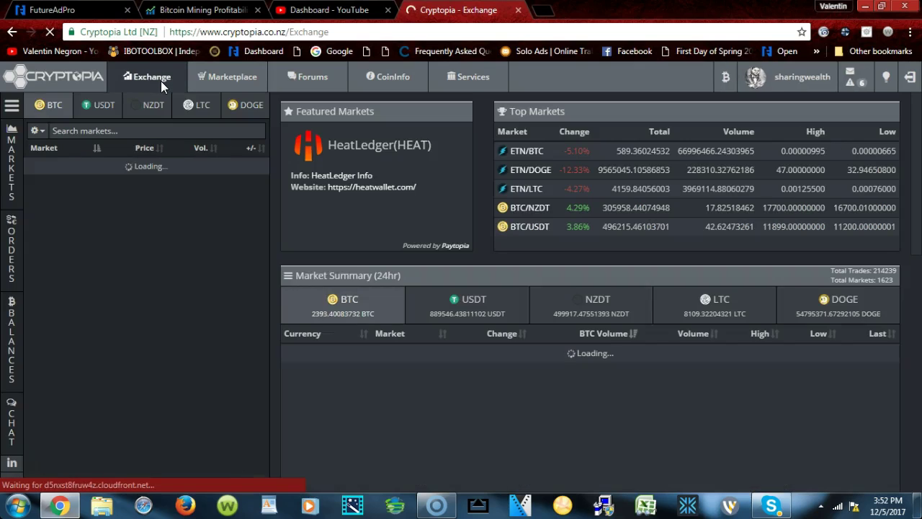
pyautogui.click(168, 86)
pyautogui.click(361, 180)
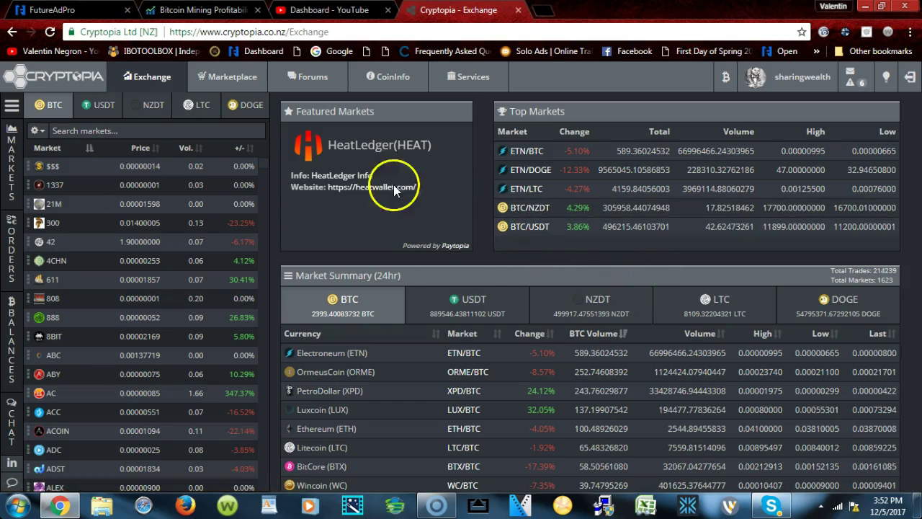
pyautogui.click(134, 132)
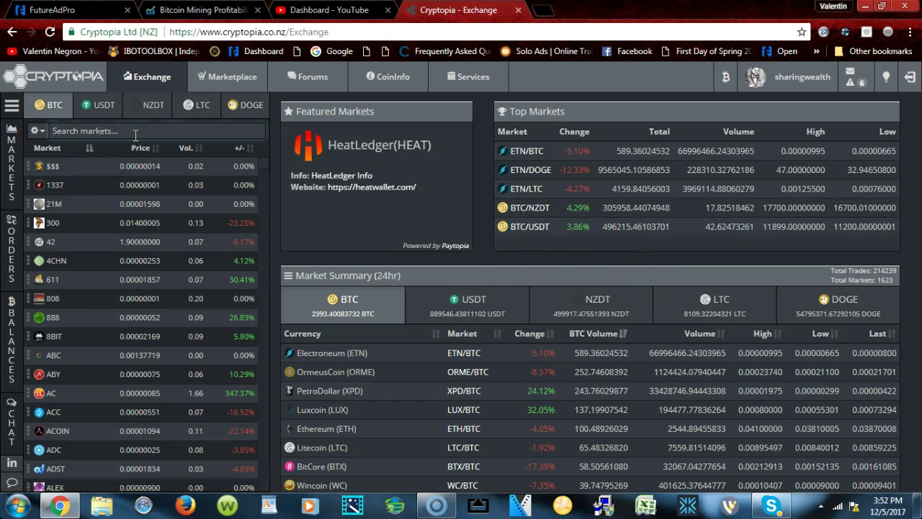
pyautogui.write('etn')
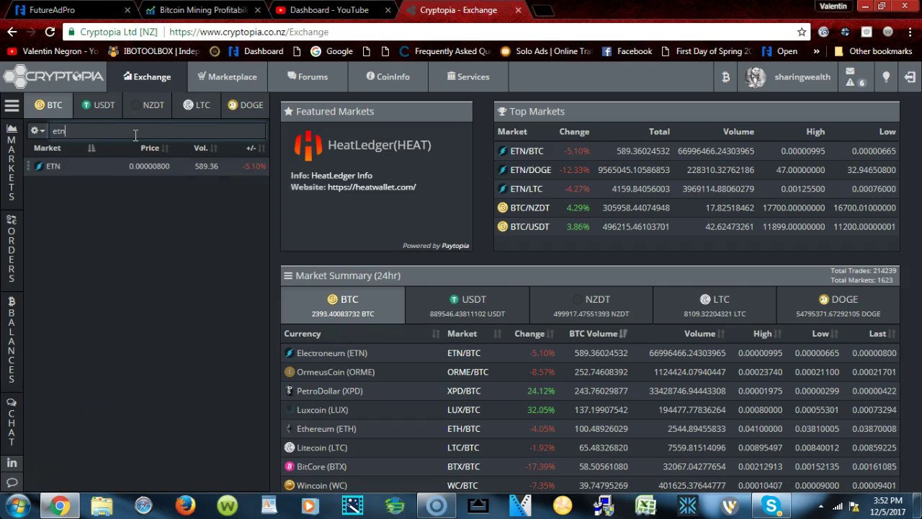
pyautogui.click(93, 165)
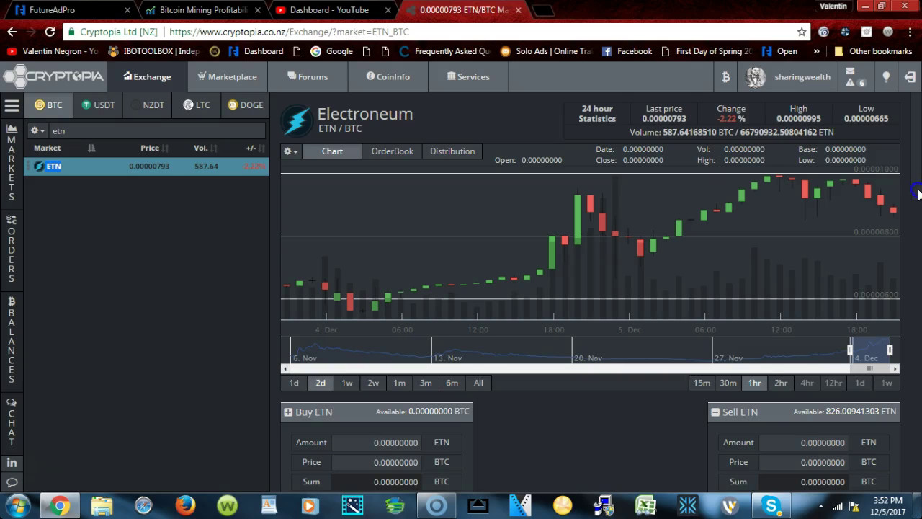
# Fill both trade forms from the top buy order: 526.36430397 ETN at 0.00000791 BTC.
pyautogui.scroll(-2, 917, 193)
pyautogui.scroll(-3, 918, 241)
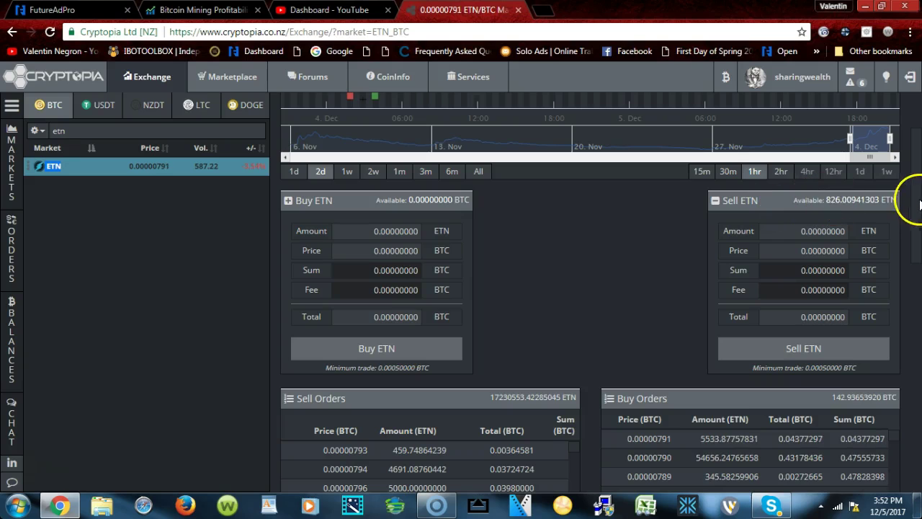
pyautogui.scroll(-1, 918, 213)
pyautogui.scroll(-1, 918, 213)
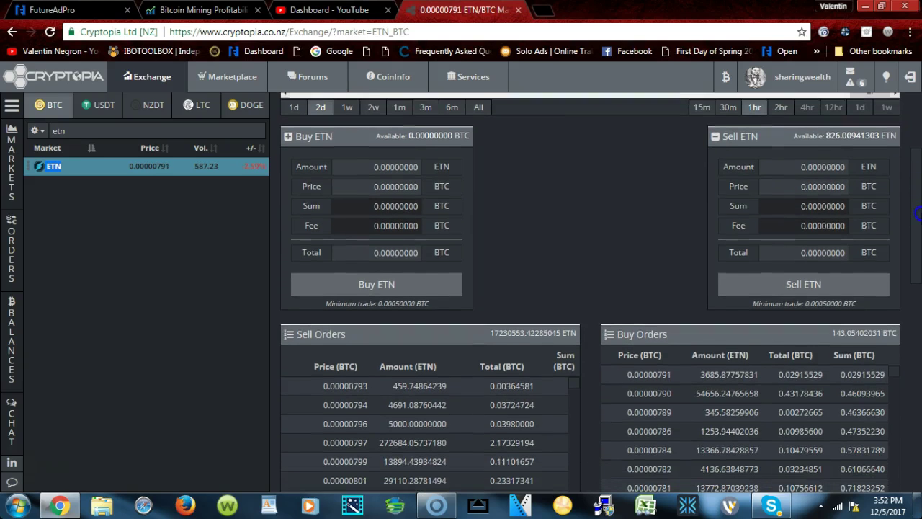
pyautogui.click(703, 374)
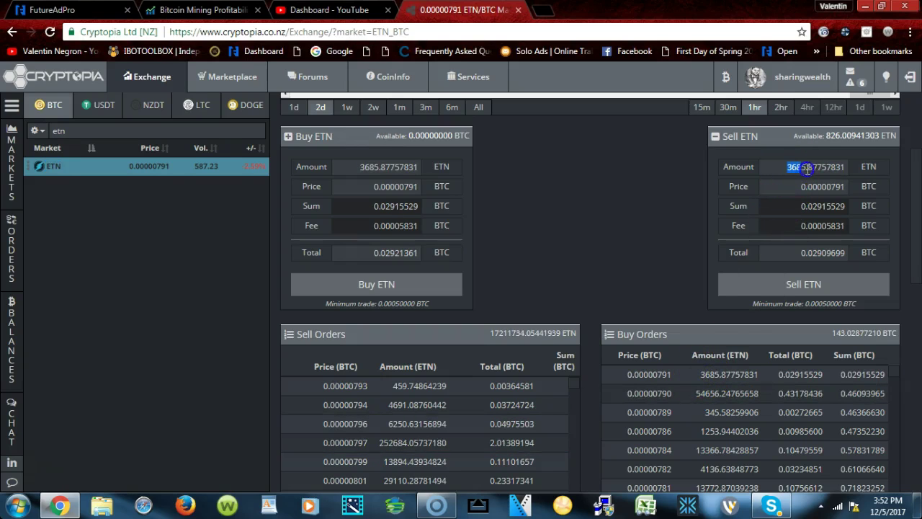
pyautogui.doubleClick(837, 167)
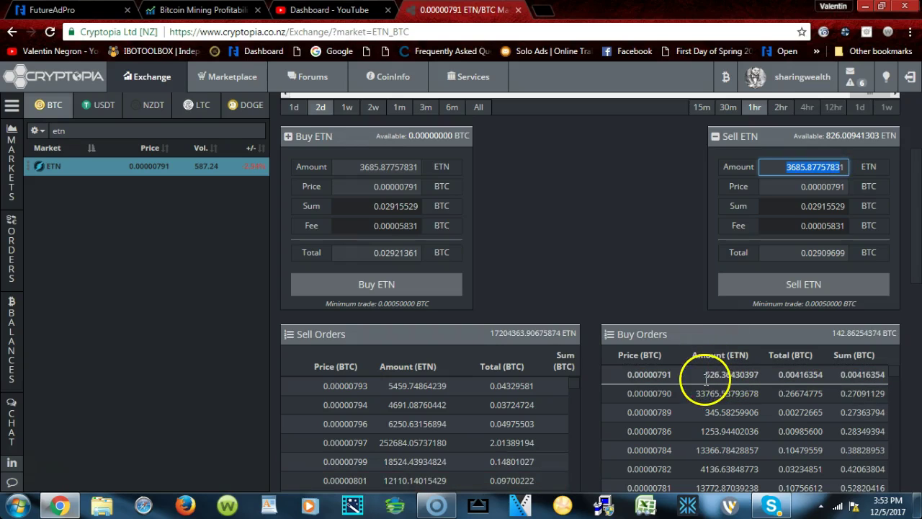
pyautogui.click(706, 379)
pyautogui.click(720, 375)
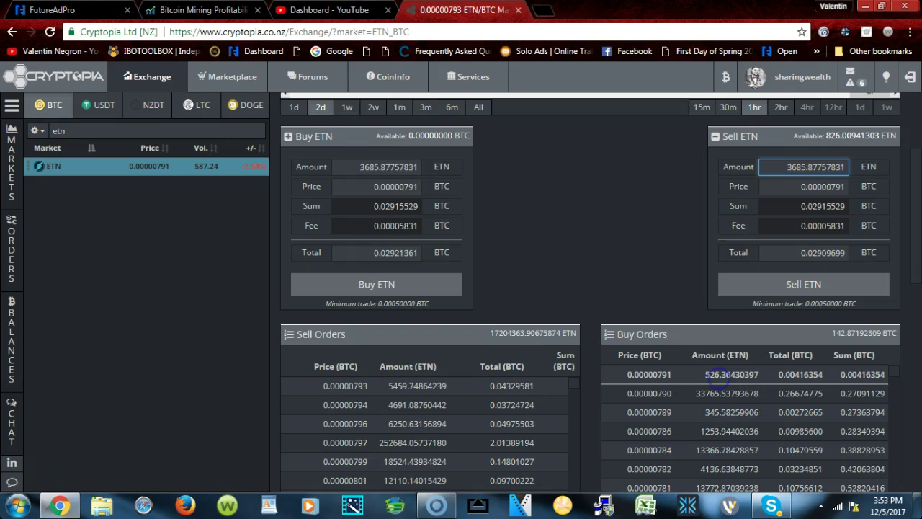
pyautogui.click(714, 377)
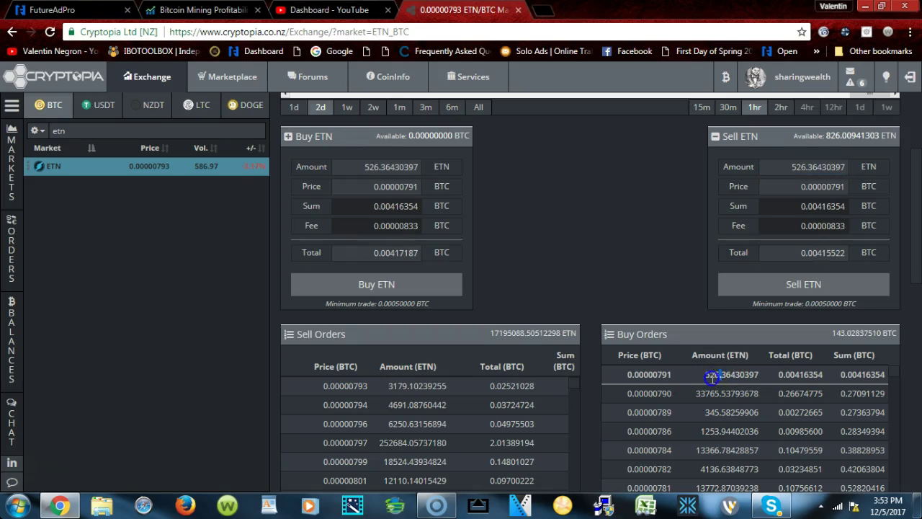
# Set the Sell amount to the entire 826.00941303 ETN available balance.
pyautogui.doubleClick(713, 376)
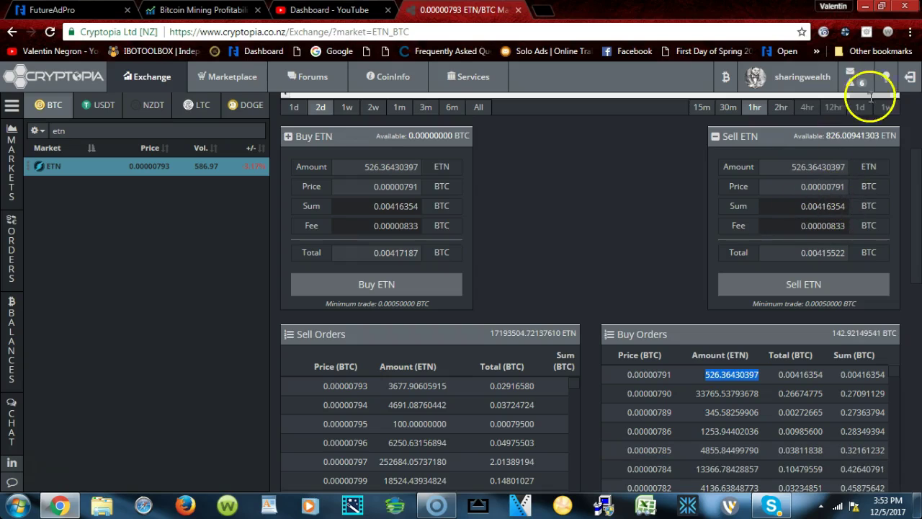
pyautogui.click(849, 138)
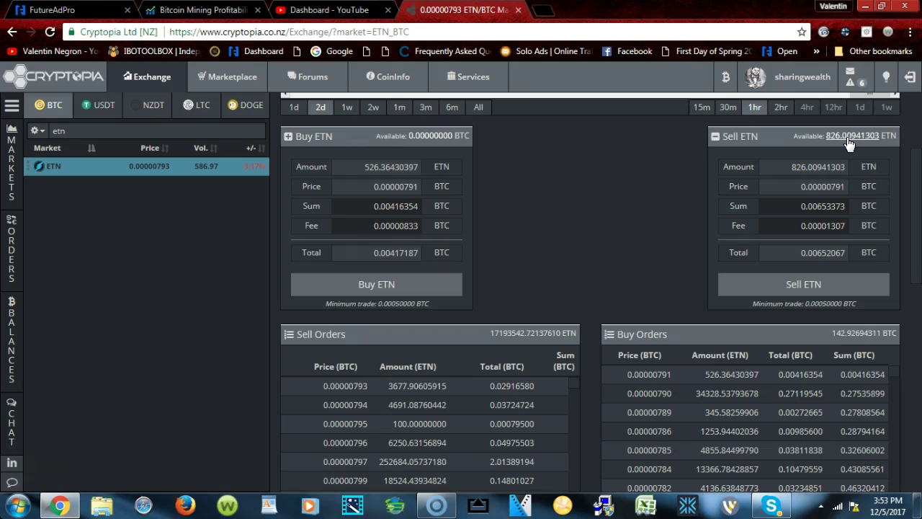
pyautogui.doubleClick(848, 138)
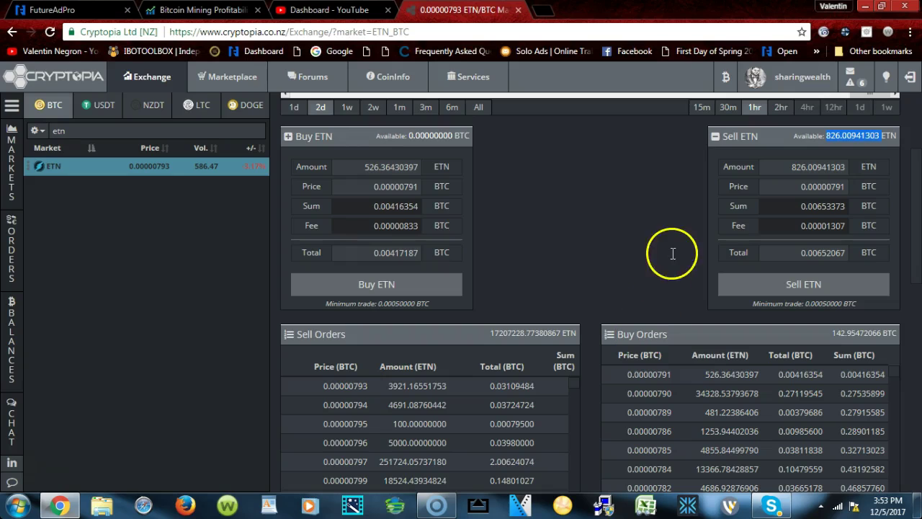
# Refill both forms with the top buy order's 526.36430397 ETN and check the 0 BTC available.
pyautogui.moveTo(403, 136); pyautogui.dragTo(469, 136)
pyautogui.click(478, 194)
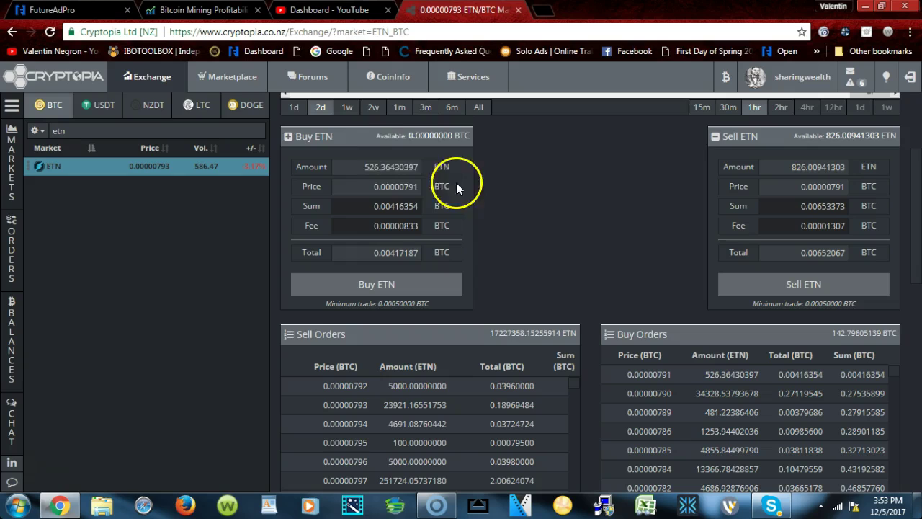
pyautogui.moveTo(407, 135); pyautogui.dragTo(476, 135)
pyautogui.click(711, 371)
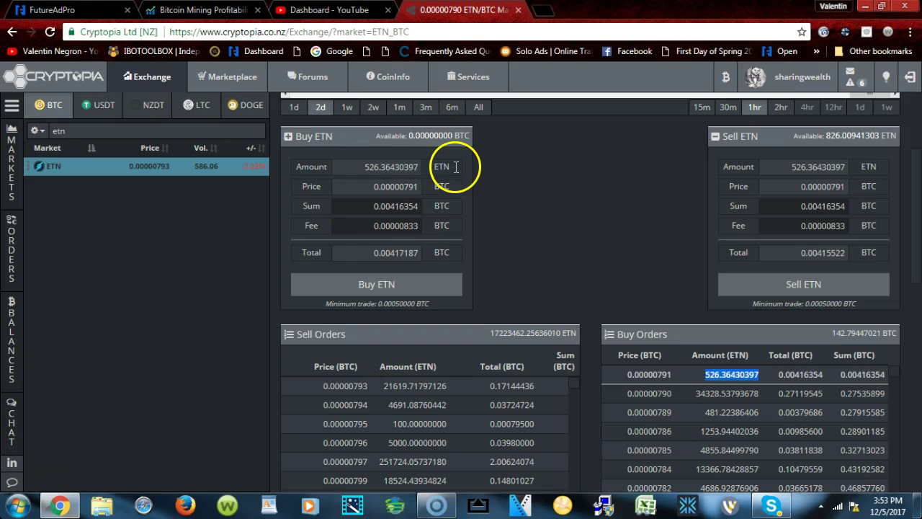
pyautogui.click(439, 137)
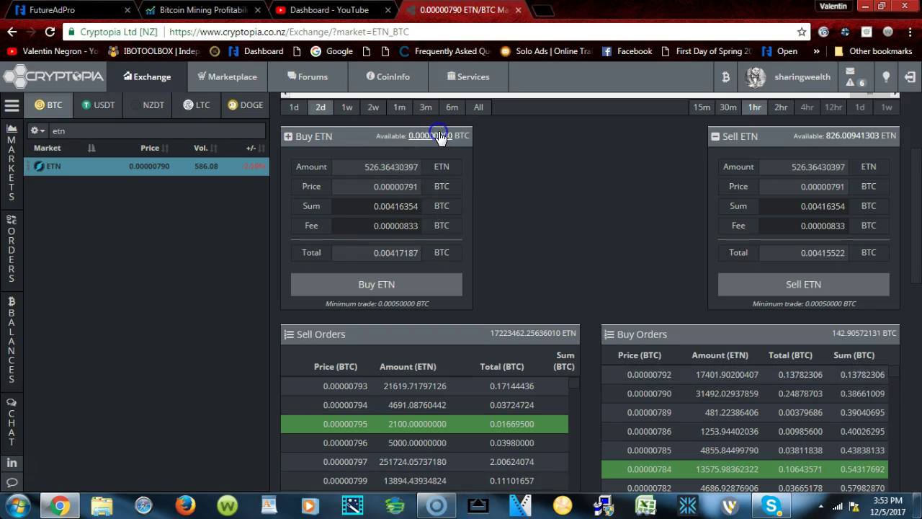
pyautogui.doubleClick(439, 137)
pyautogui.tripleClick(439, 136)
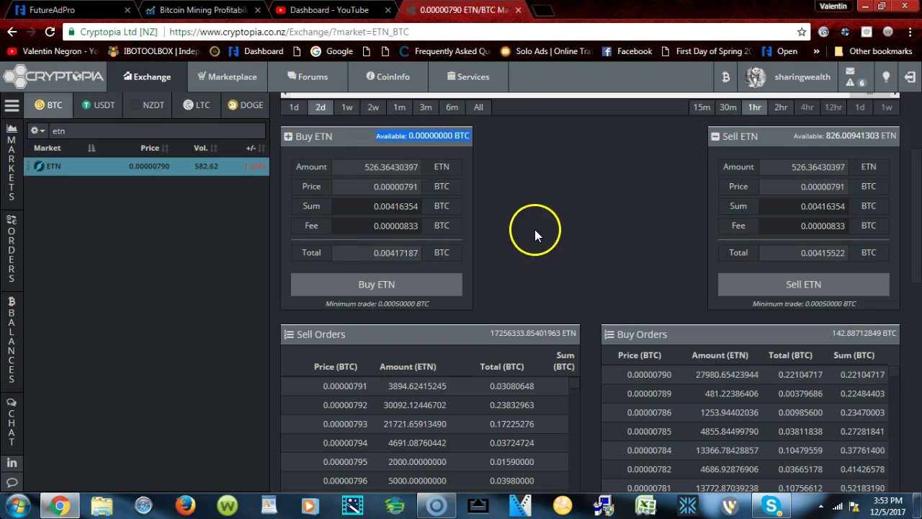
# Replace the market search with 'eth' and switch to the ETH/BTC market.
pyautogui.click(179, 131)
pyautogui.press('BackSpace')
pyautogui.press('BackSpace')
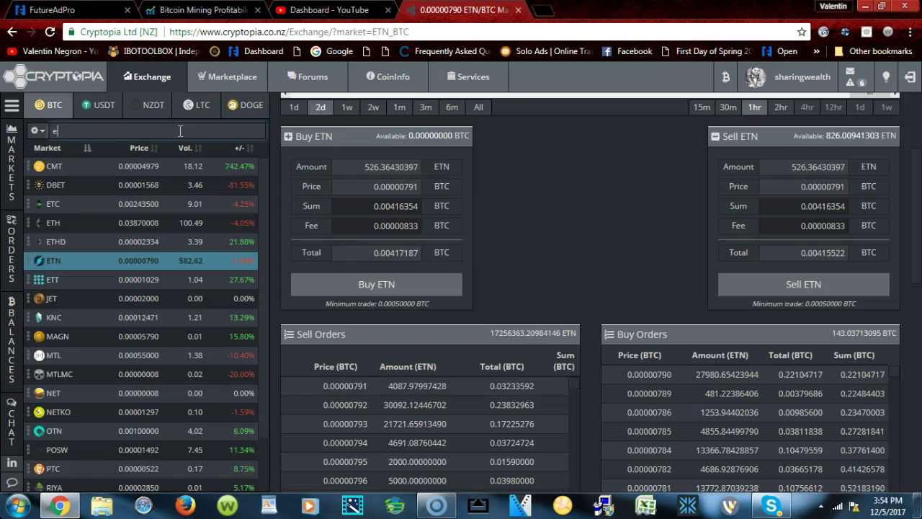
pyautogui.press('BackSpace')
pyautogui.write('eth')
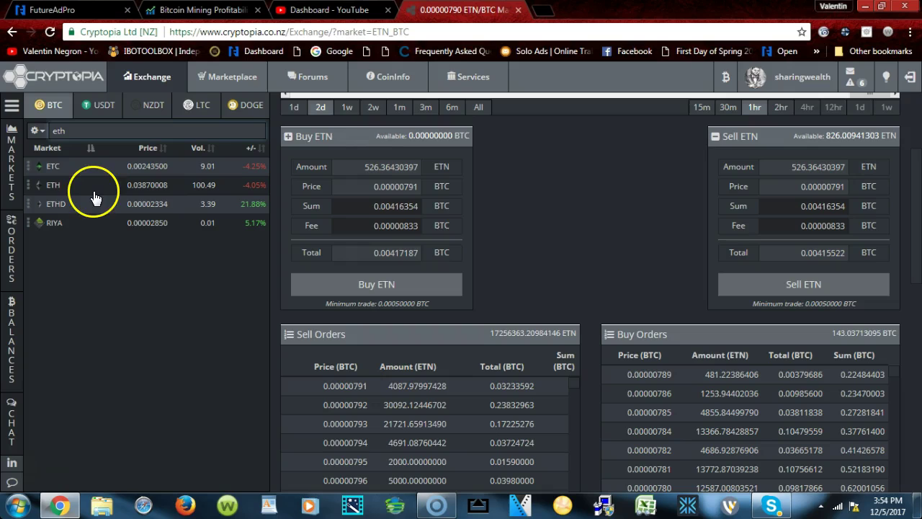
pyautogui.click(96, 190)
pyautogui.click(96, 189)
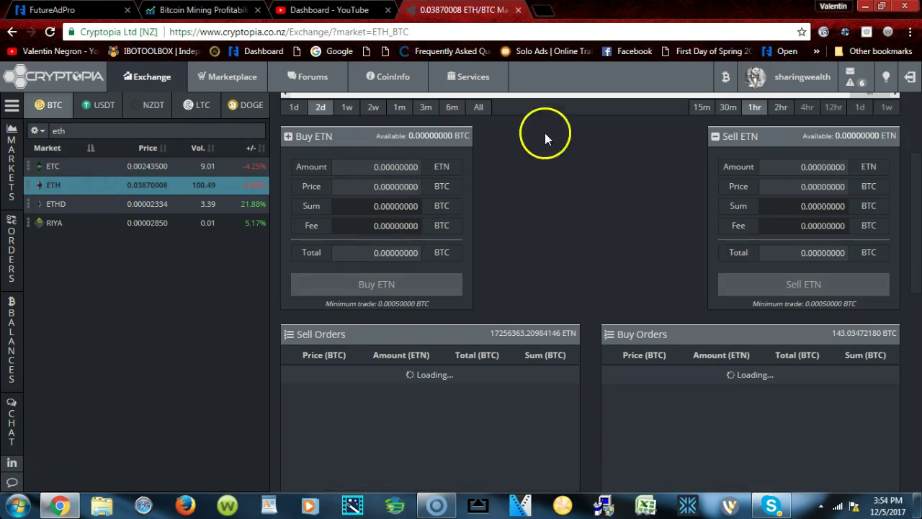
# Fill both forms from the top buy order: 6.13447847 ETH at 0.03880001 BTC.
pyautogui.click(408, 135)
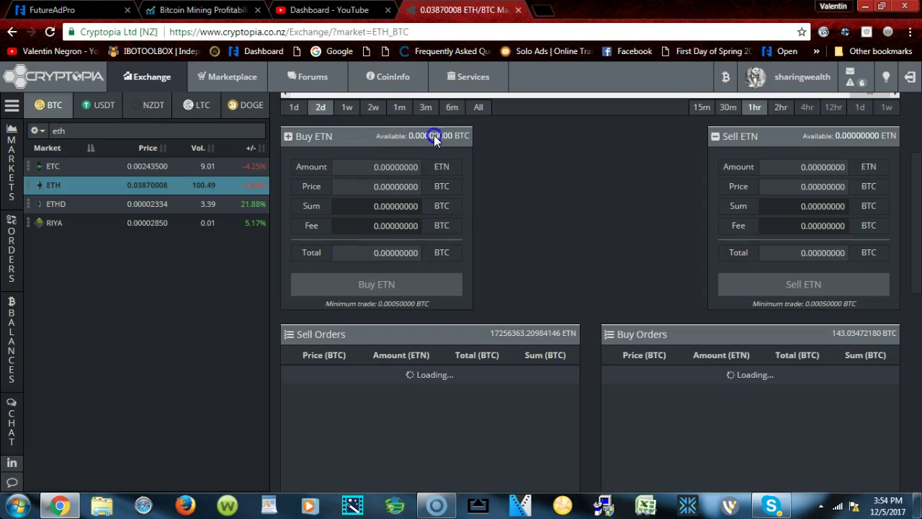
pyautogui.moveTo(434, 139); pyautogui.dragTo(461, 136)
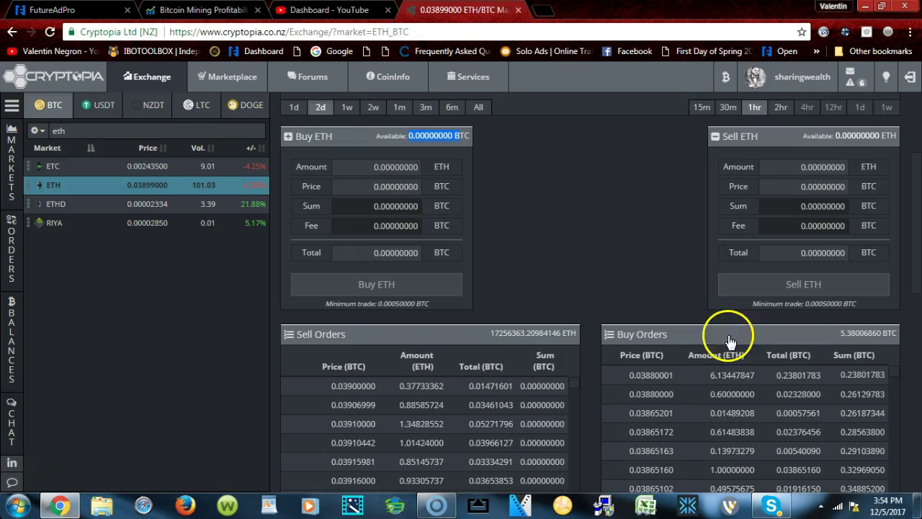
pyautogui.doubleClick(729, 375)
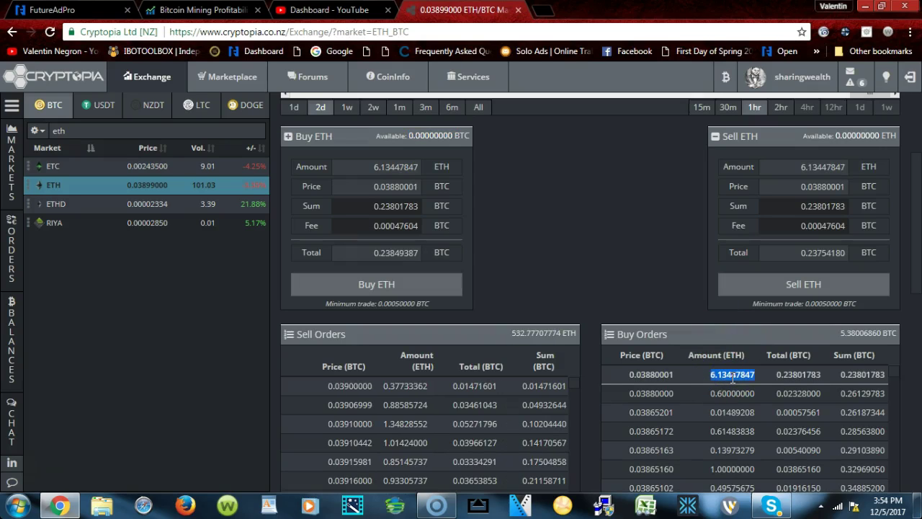
pyautogui.tripleClick(434, 137)
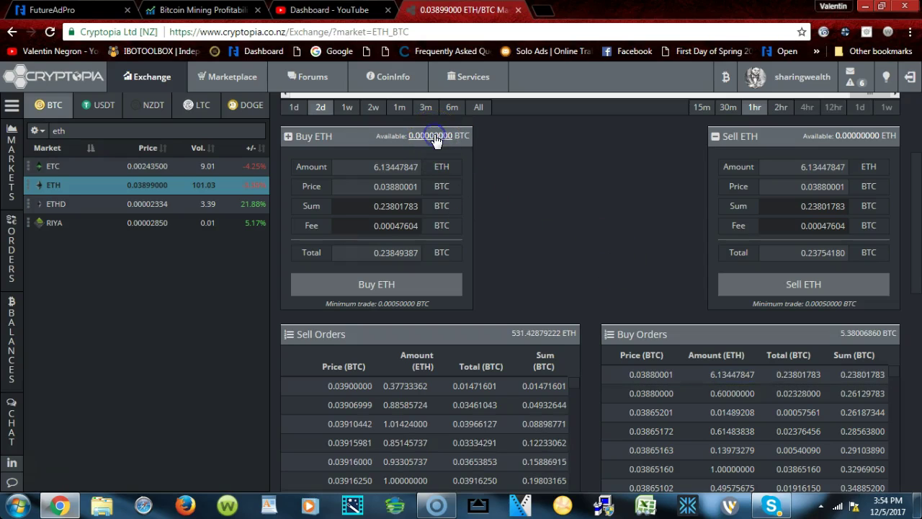
pyautogui.tripleClick(431, 139)
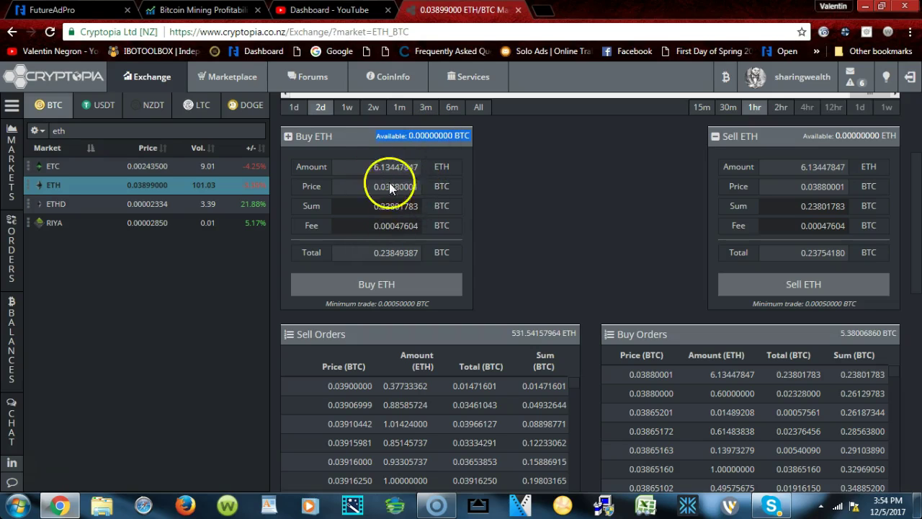
pyautogui.moveTo(372, 173); pyautogui.dragTo(411, 278)
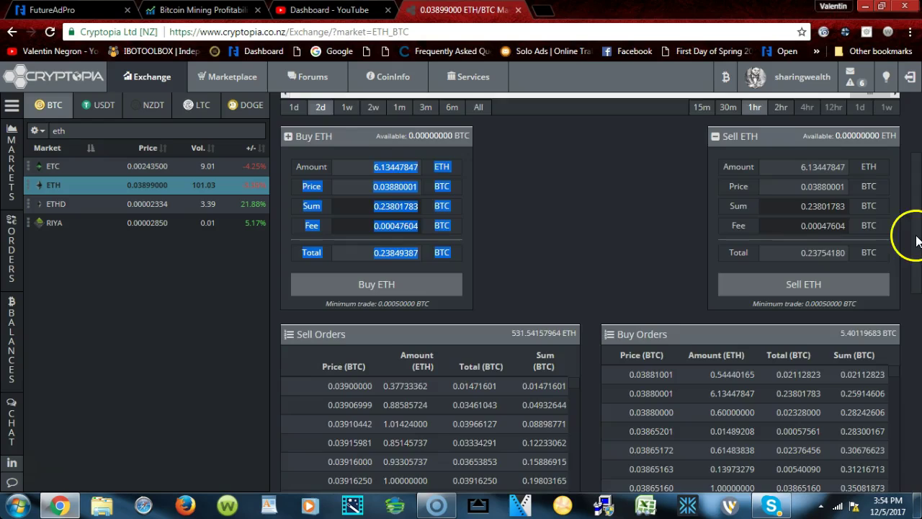
pyautogui.moveTo(918, 237); pyautogui.dragTo(917, 150)
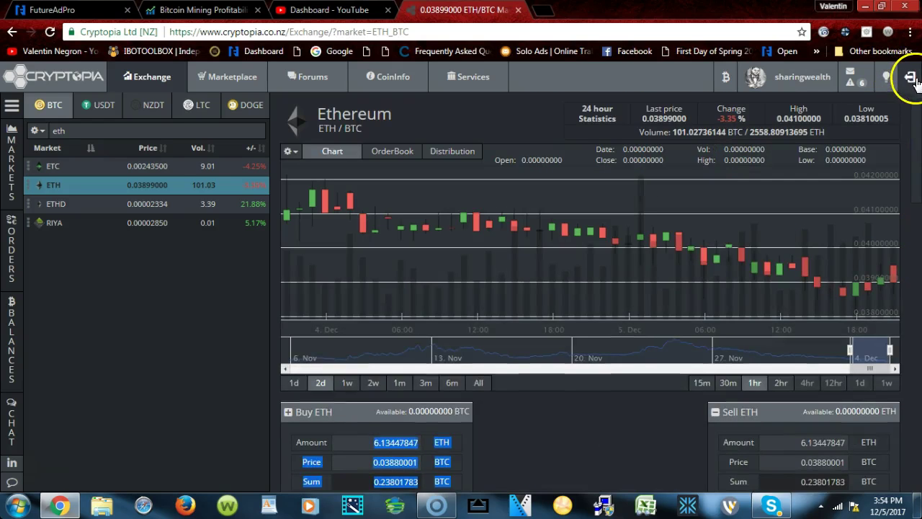